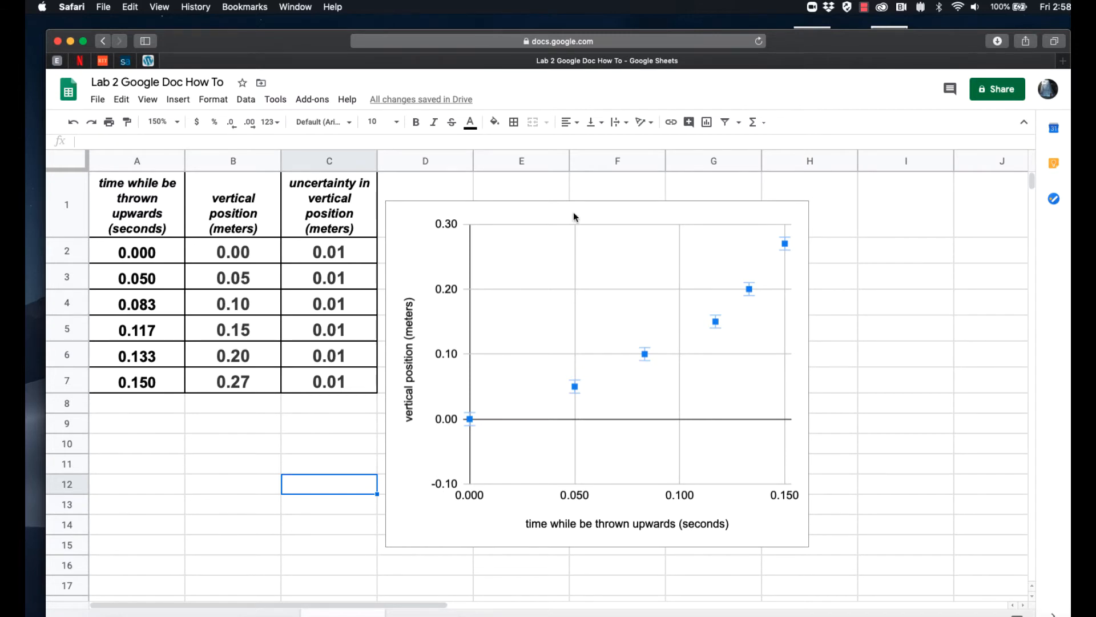
Step: Open the scatter chart for editing and show the customization settings of its data series down to the error bar options
double_click(693, 215)
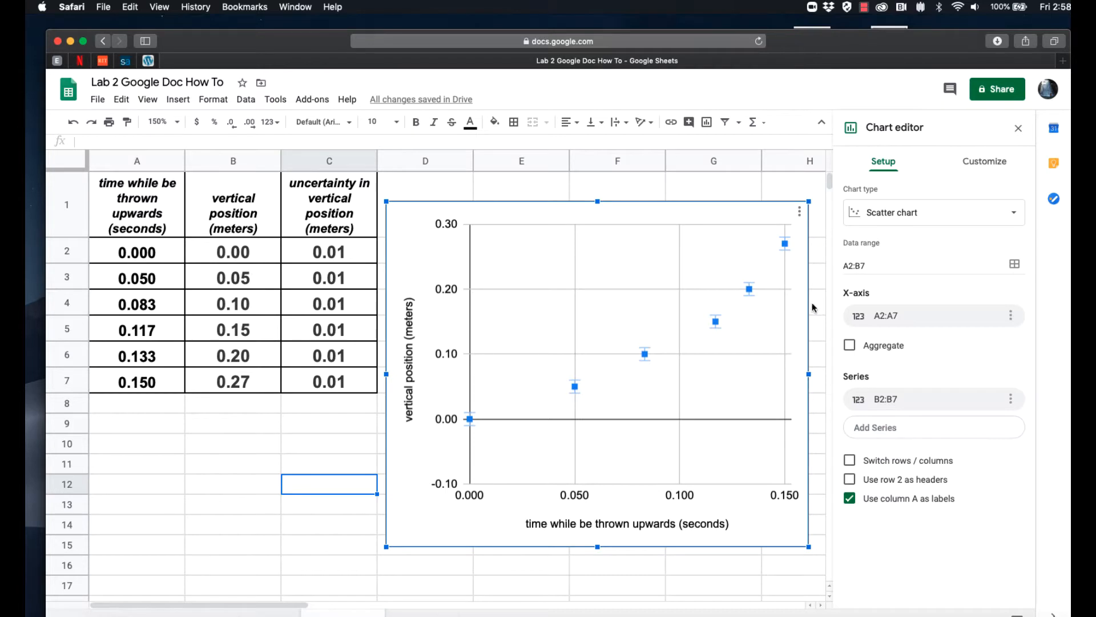
click(980, 164)
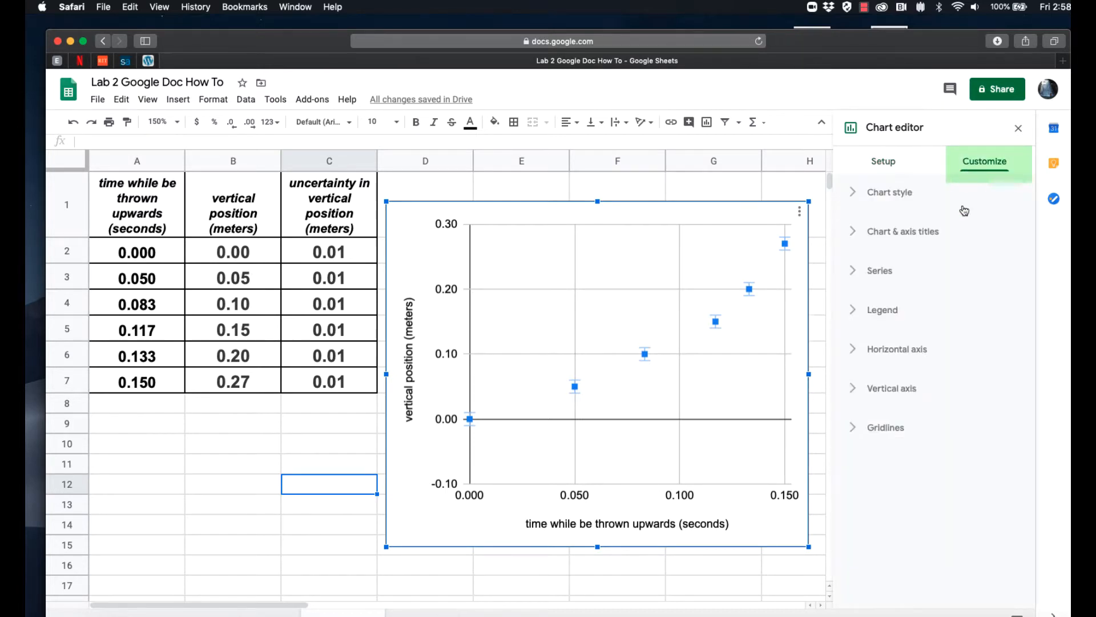
click(859, 272)
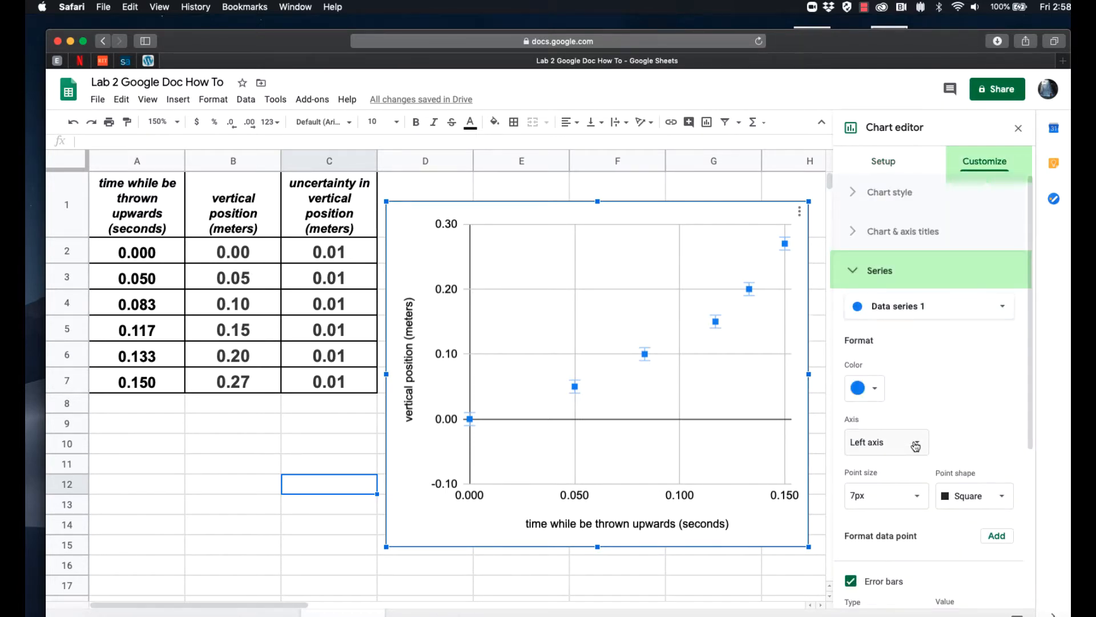
scroll(920, 352, down, 1)
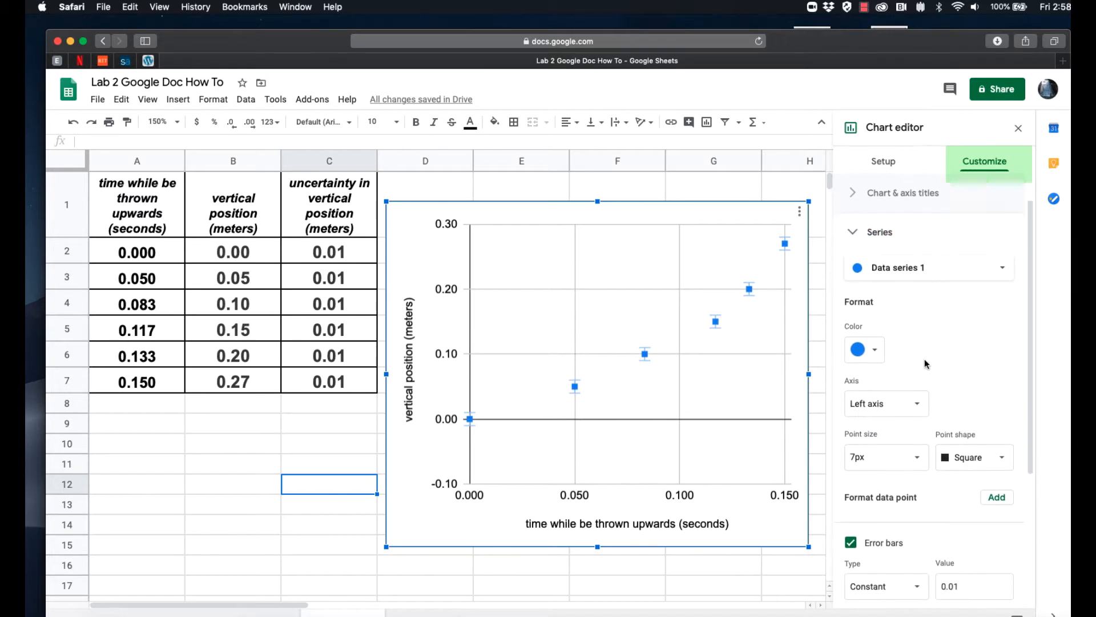
scroll(924, 359, down, 2)
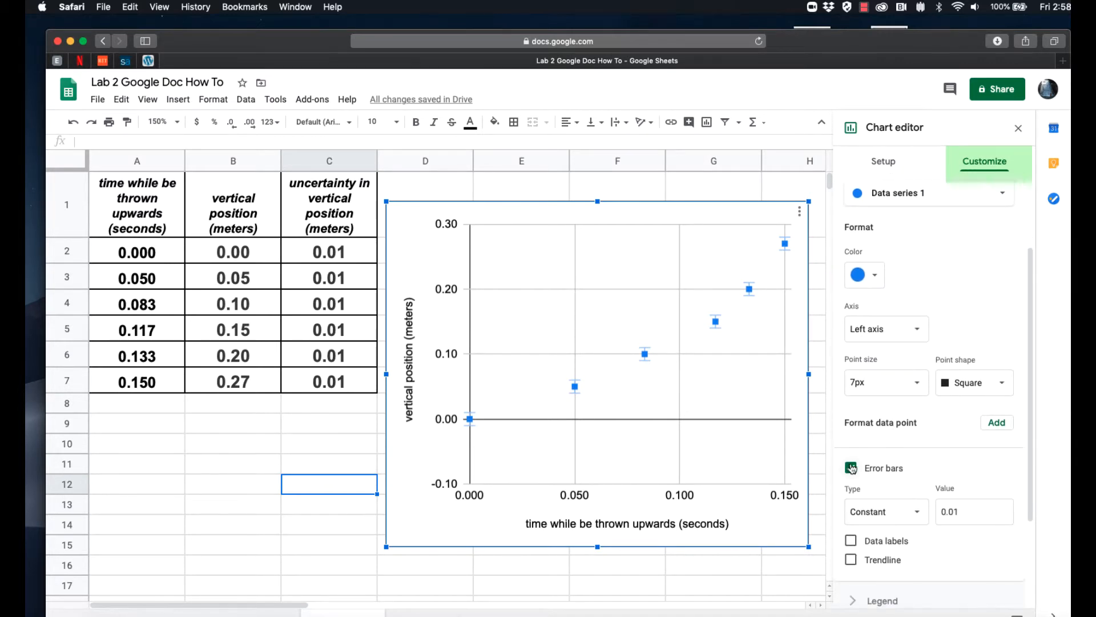
Step: Turn the error bars off and on again with the Constant type, and try showing data labels on the points
click(851, 468)
click(851, 467)
scroll(950, 471, down, 1)
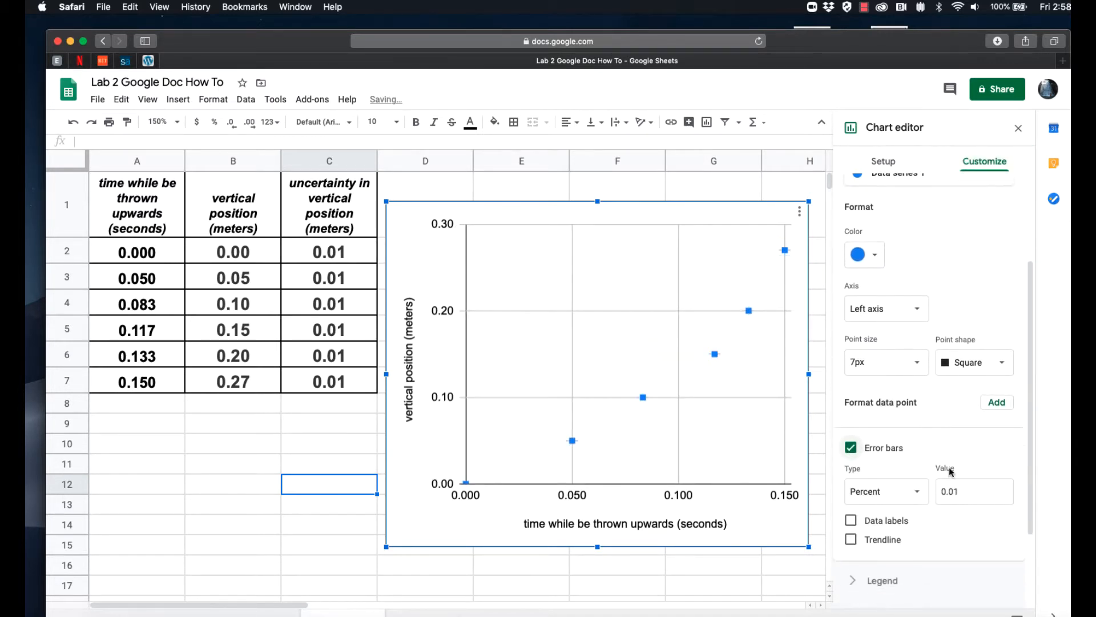
click(925, 483)
click(883, 457)
click(948, 480)
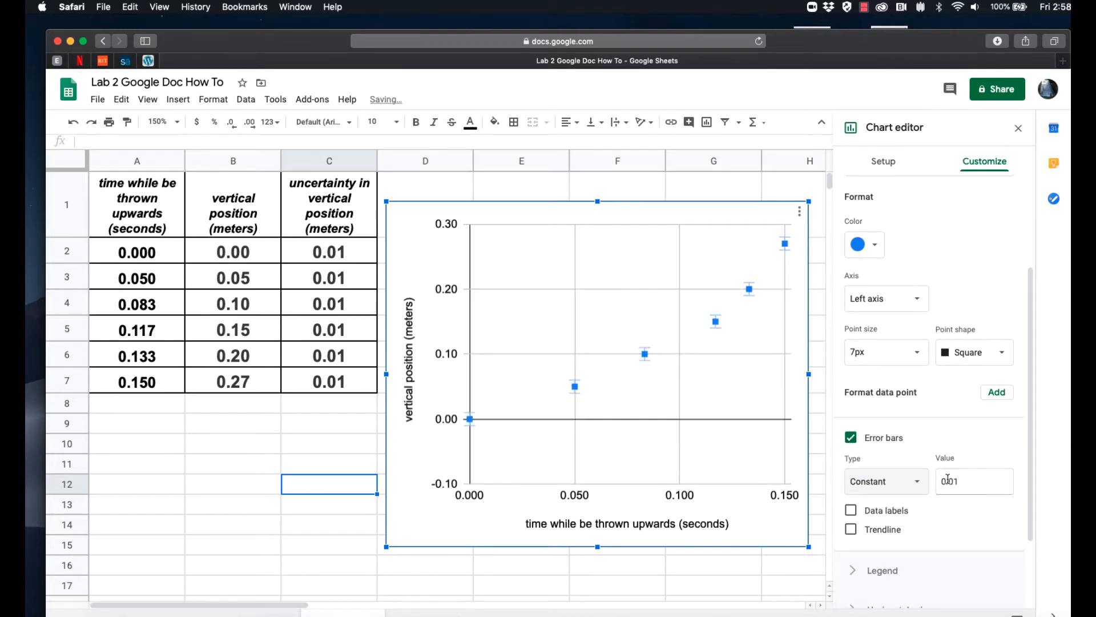
scroll(971, 476, down, 1)
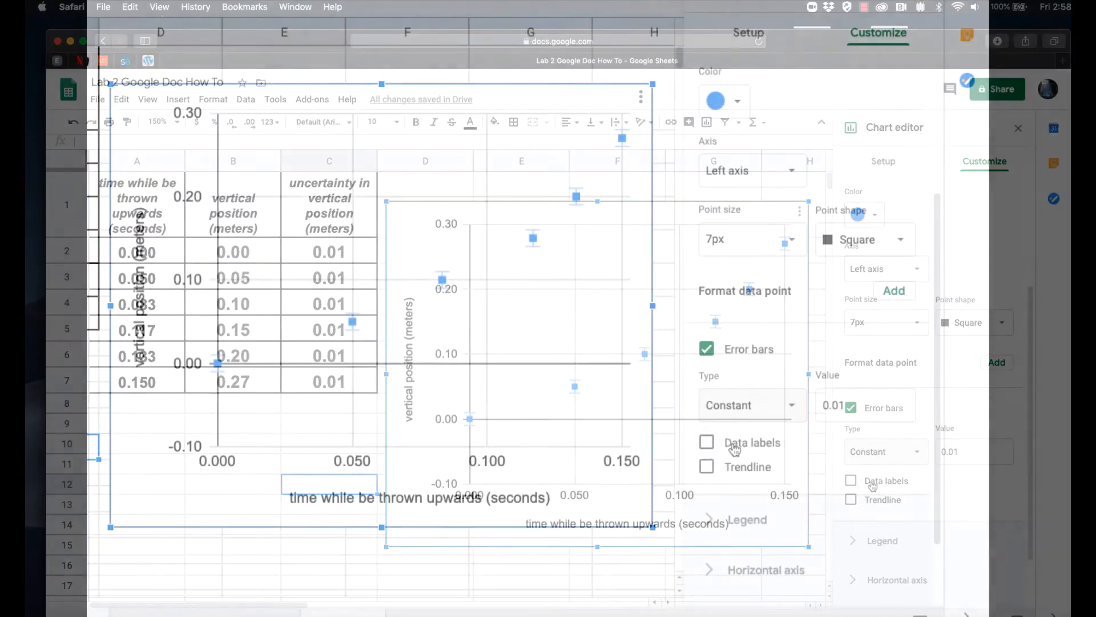
click(709, 444)
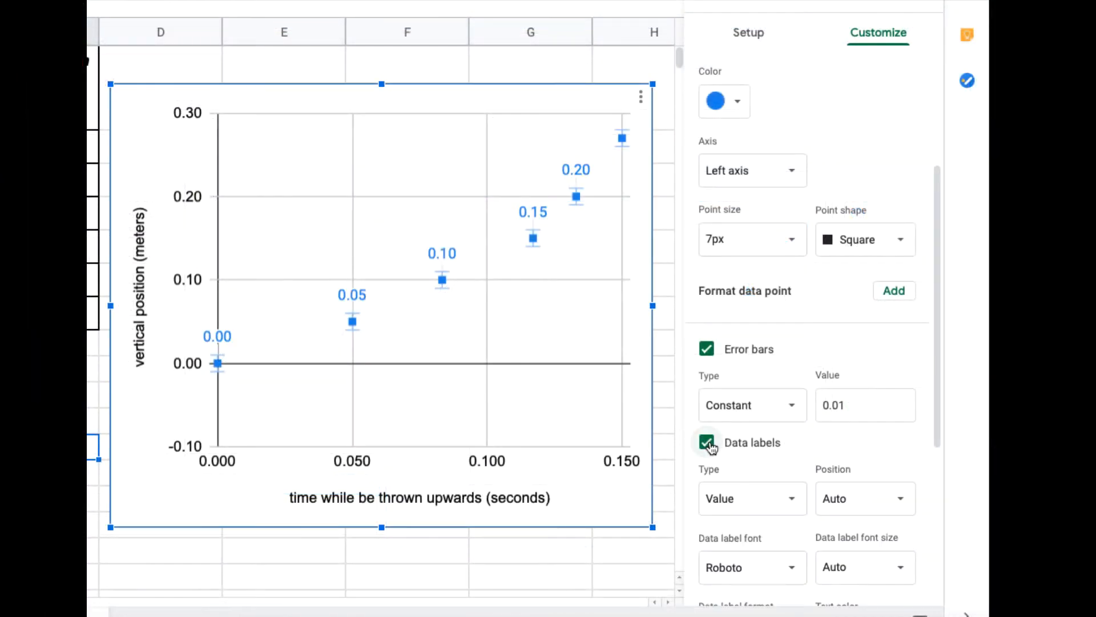
click(709, 444)
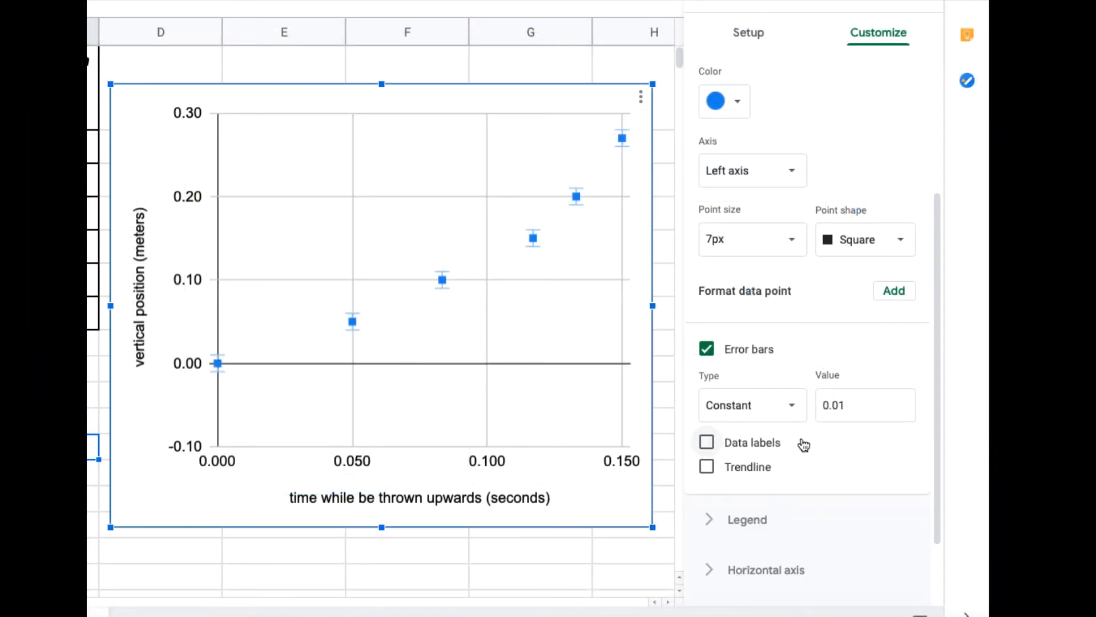
Step: Add a trendline to the data series and set its type to Polynomial
scroll(804, 441, down, 1)
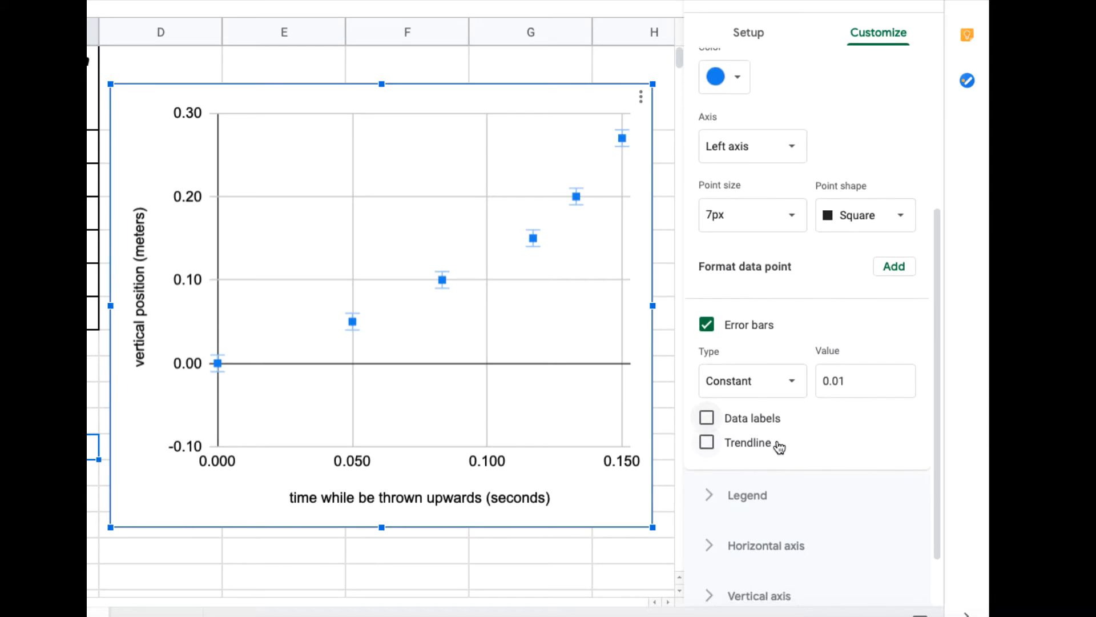
click(709, 439)
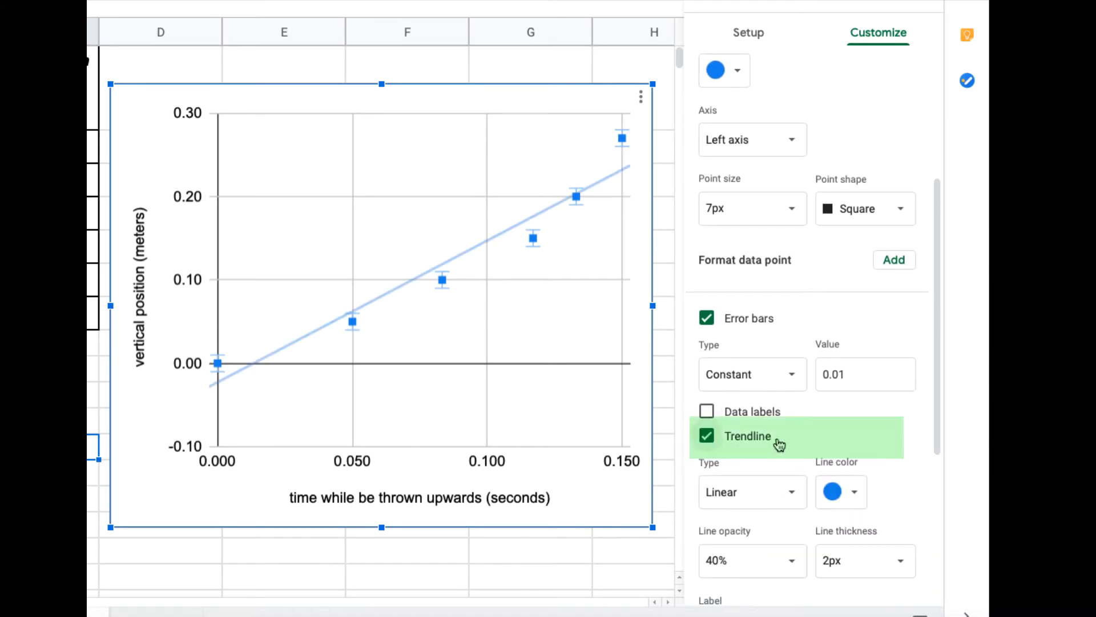
scroll(802, 441, down, 3)
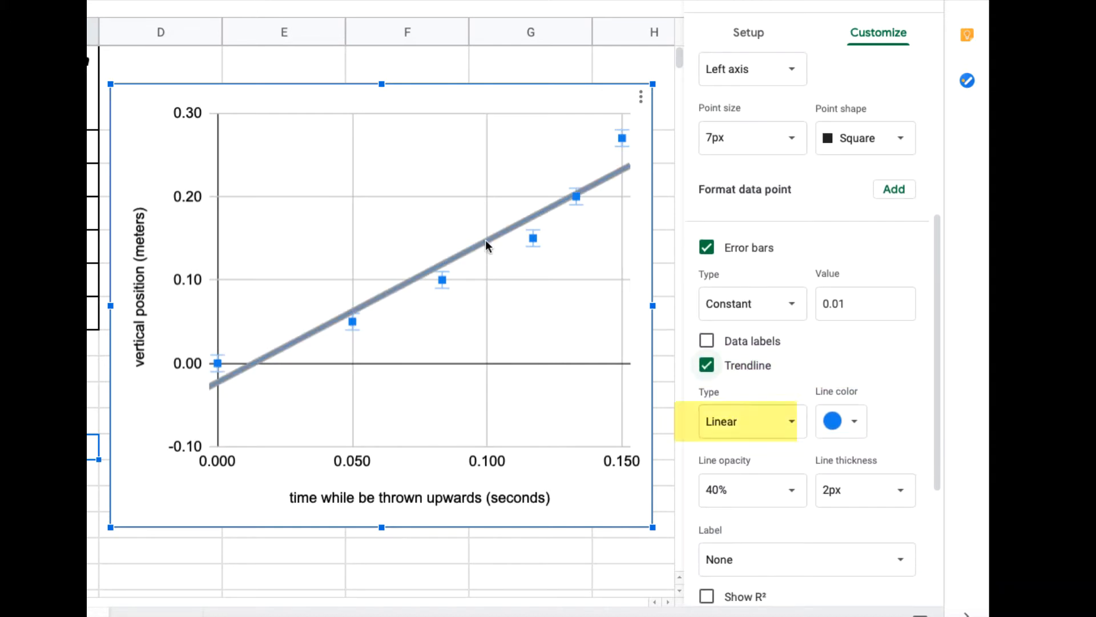
click(790, 428)
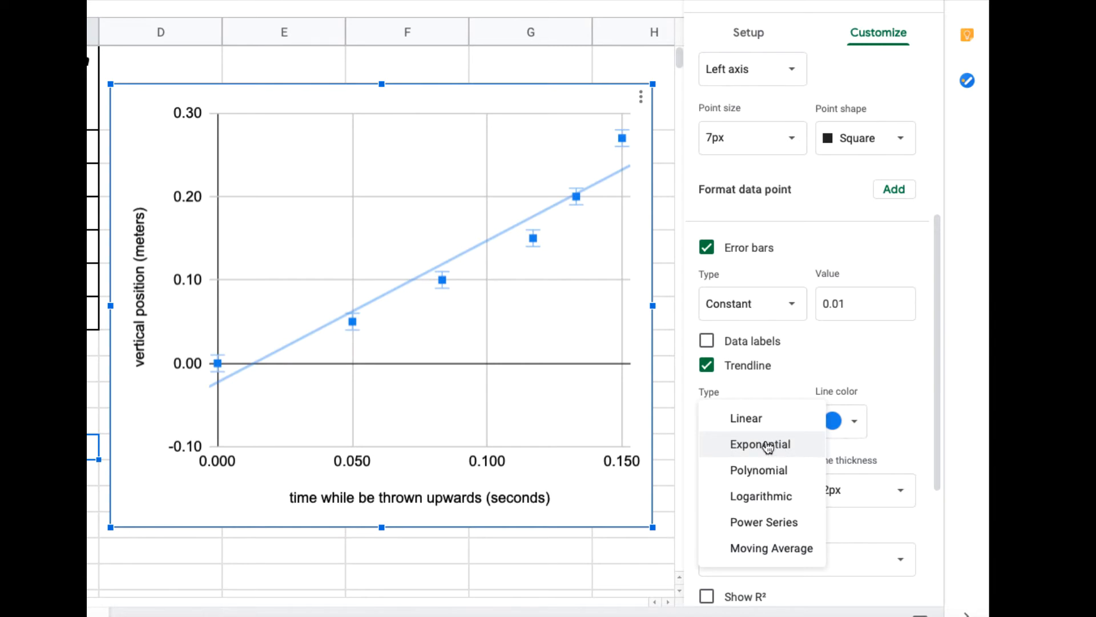
click(773, 479)
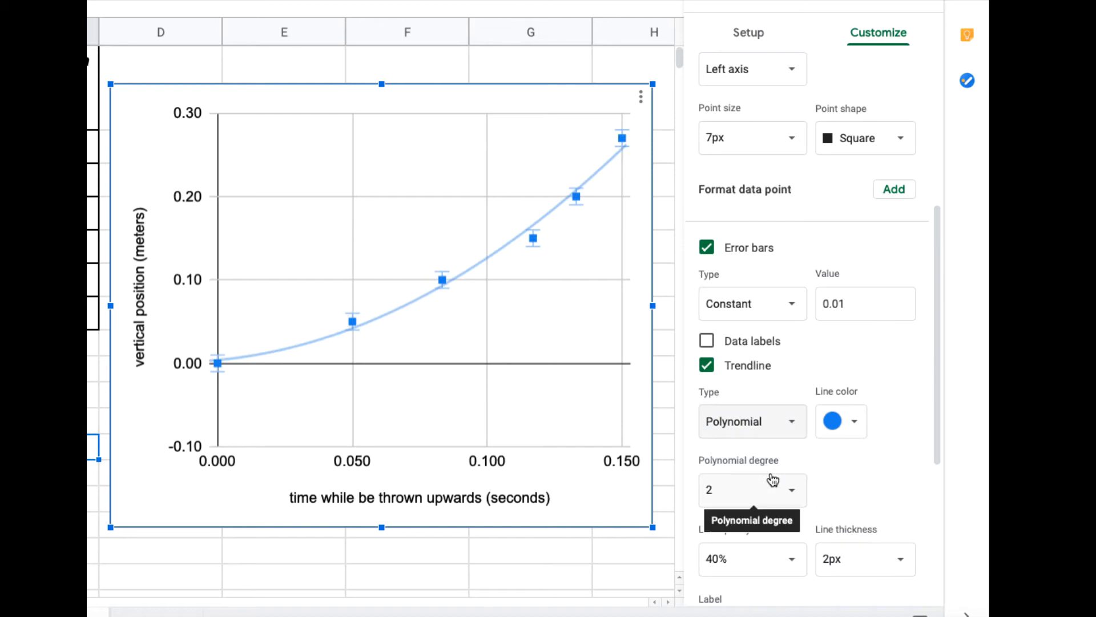
Step: Look over the polynomial degree choices and set the trendline's degree to 3
scroll(744, 478, down, 1)
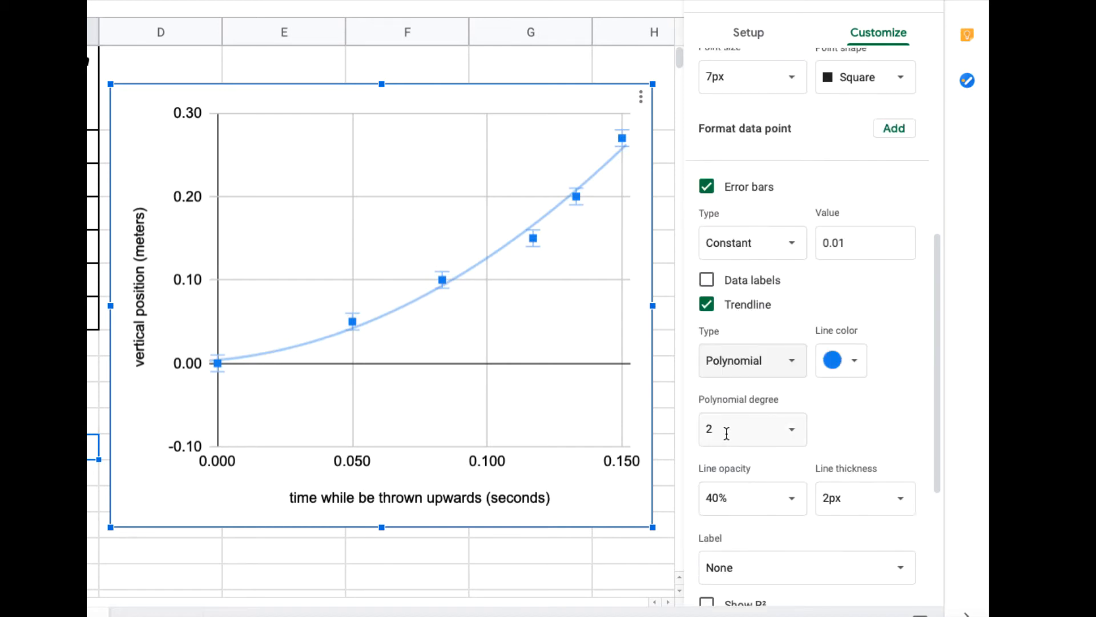
click(726, 433)
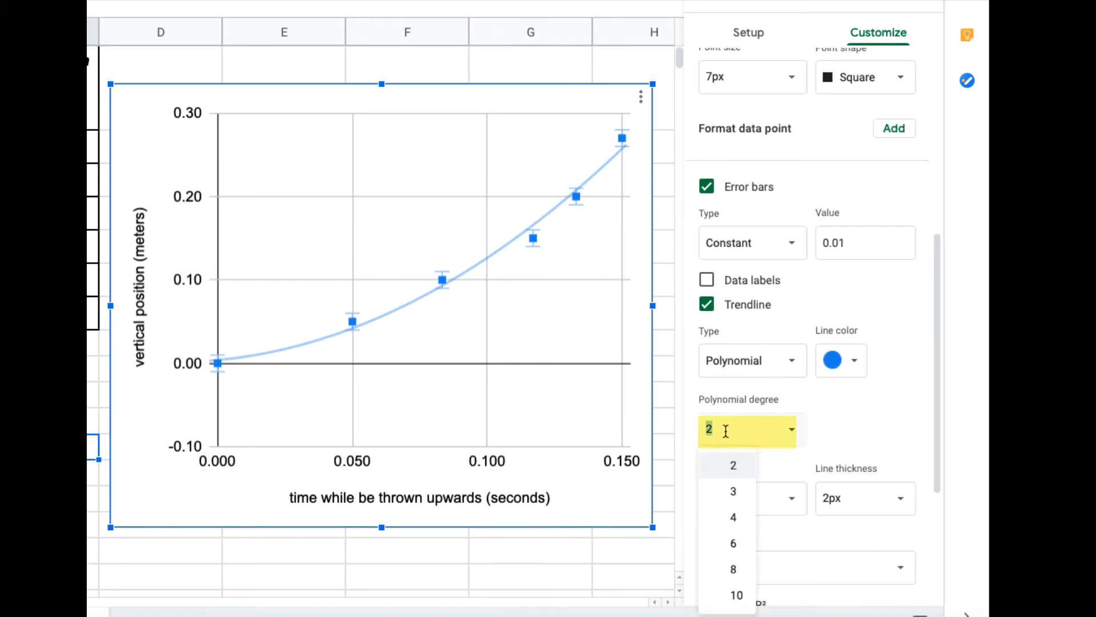
click(865, 423)
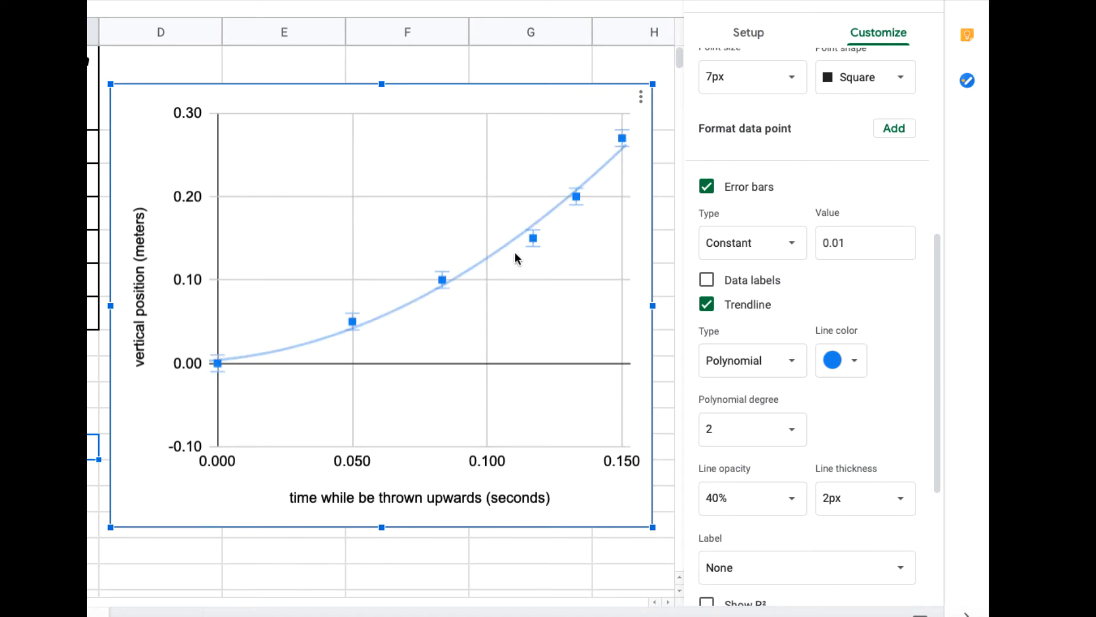
click(540, 244)
click(772, 441)
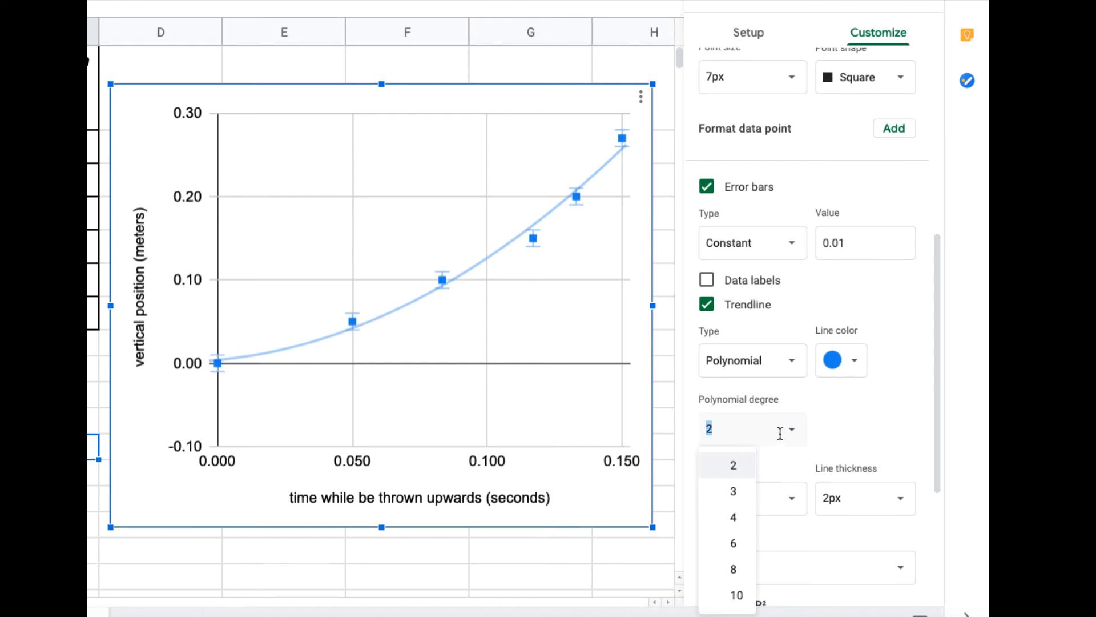
click(734, 494)
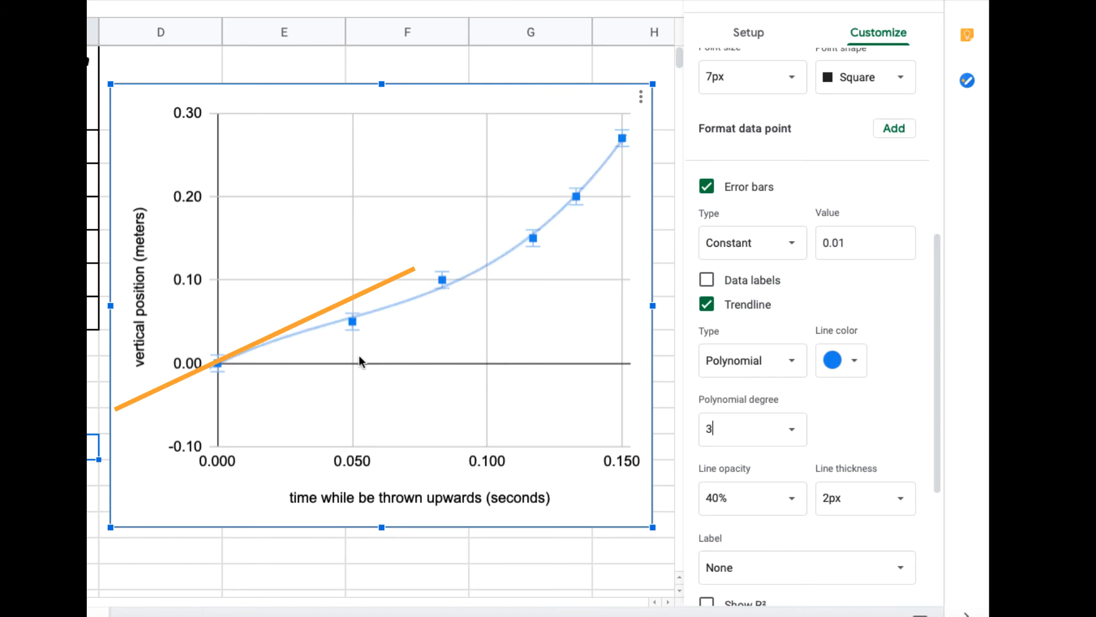
Step: Set the trendline's polynomial degree to 4
click(792, 430)
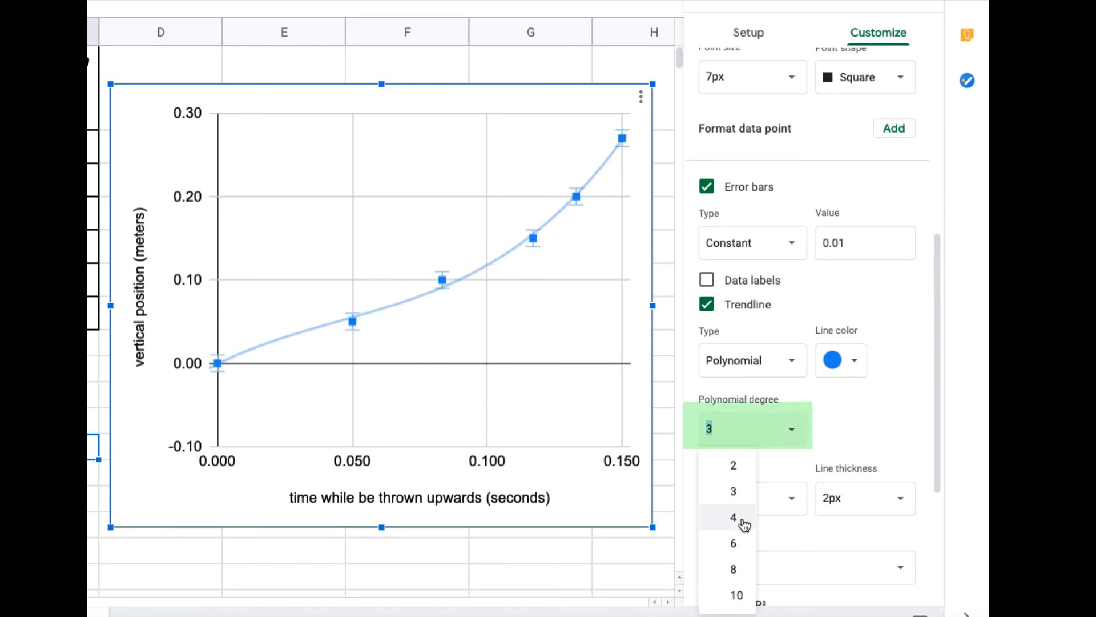
click(738, 519)
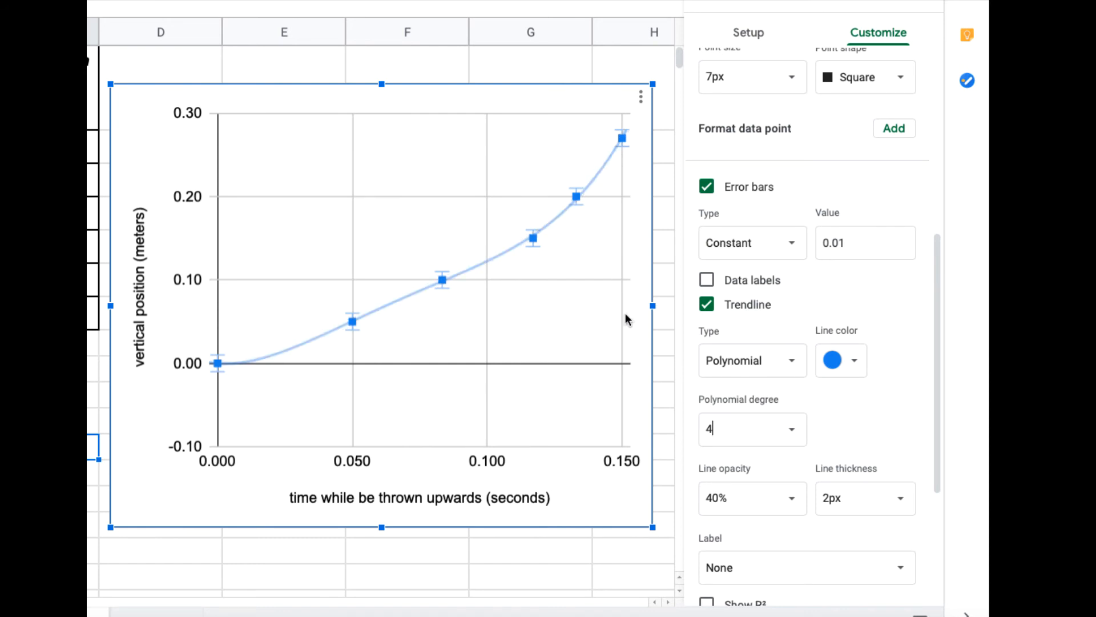
click(757, 428)
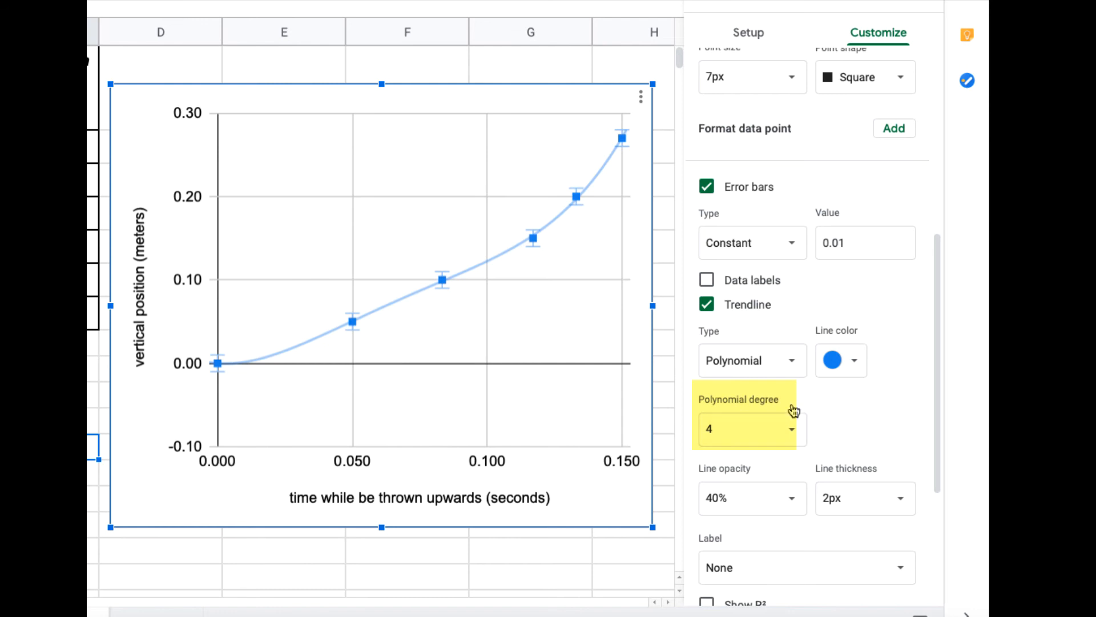
Step: Reopen the series settings, switch the trendline off and on again, and set its type back to Polynomial
scroll(735, 166, up, 3)
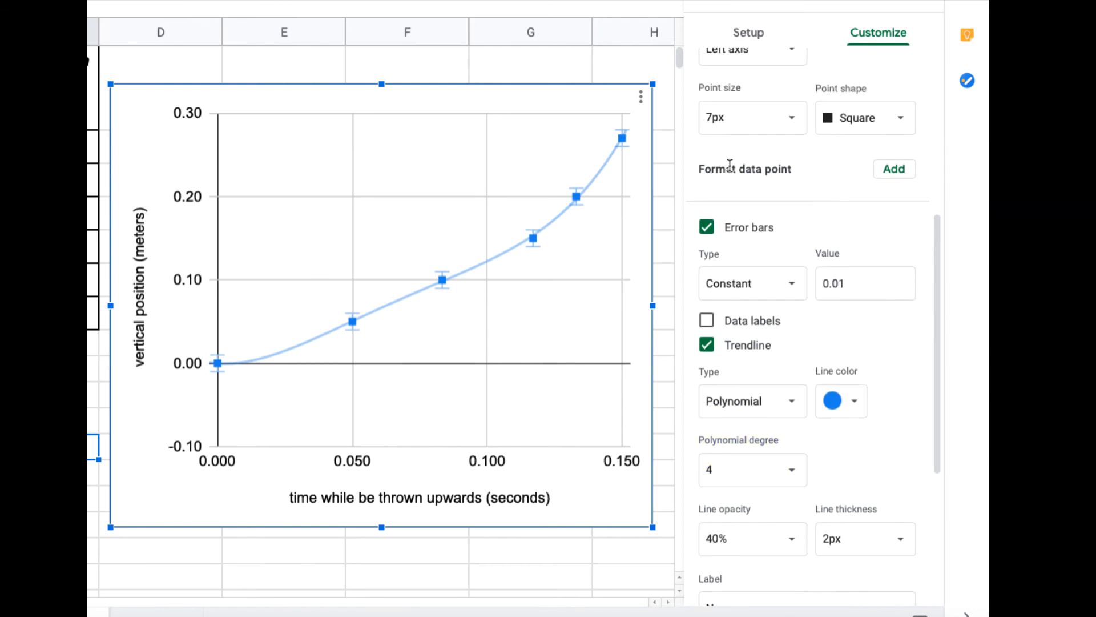
scroll(740, 189, up, 4)
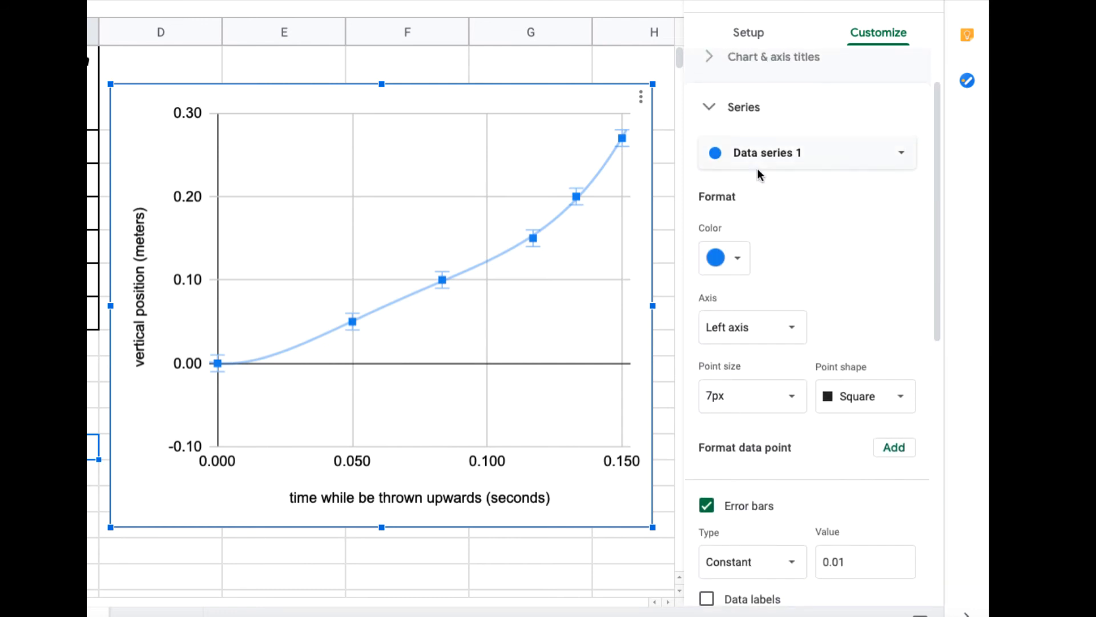
click(706, 175)
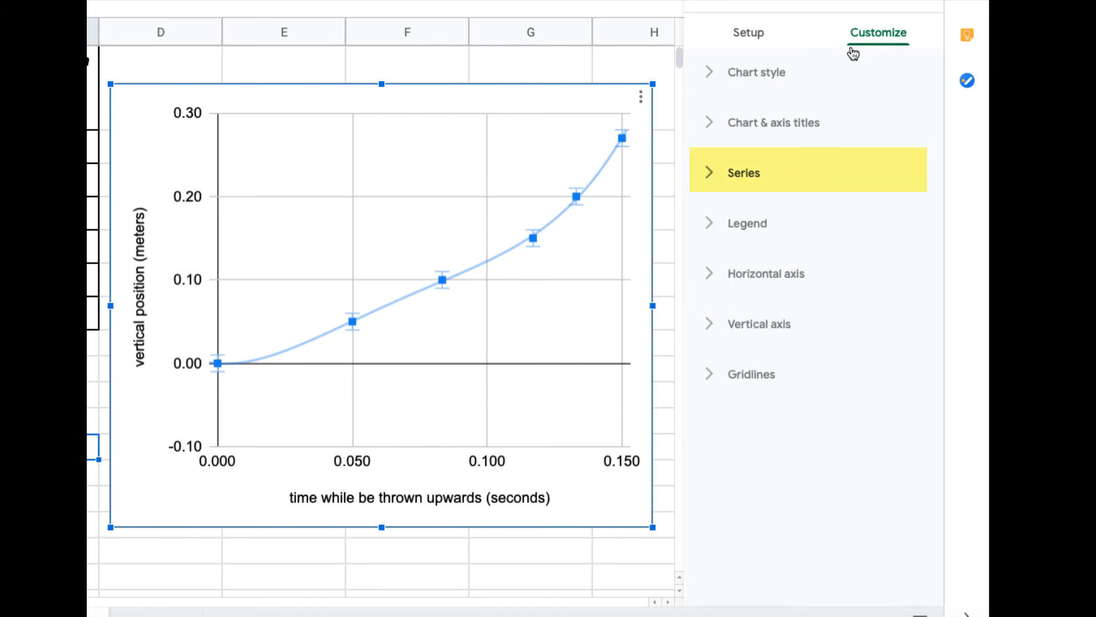
click(734, 175)
scroll(765, 365, down, 4)
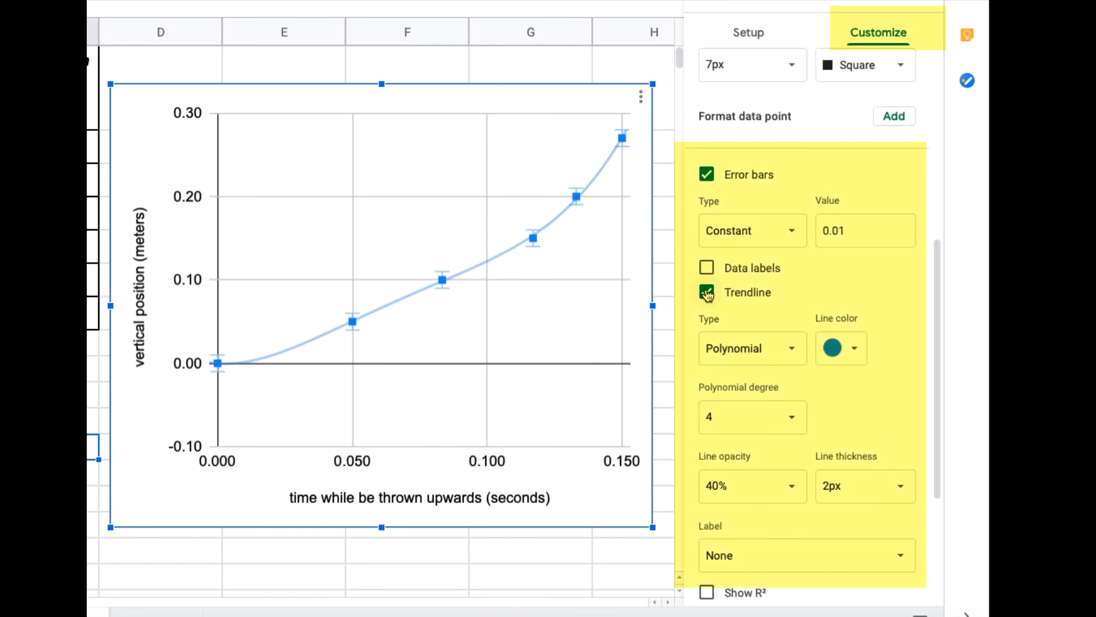
click(707, 293)
click(709, 378)
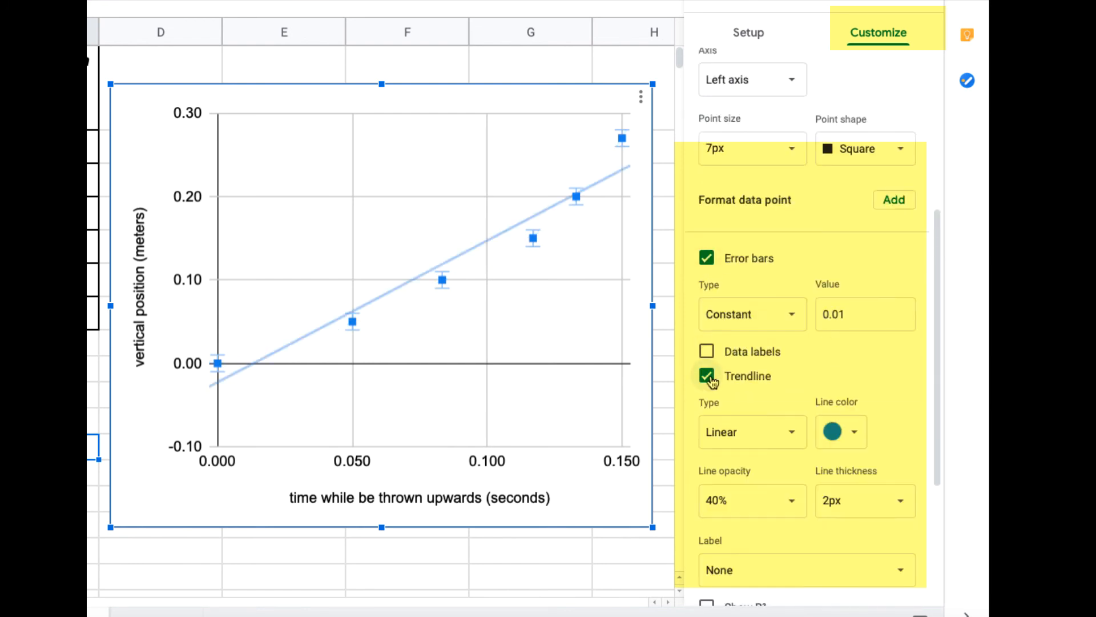
scroll(712, 381, down, 1)
click(749, 384)
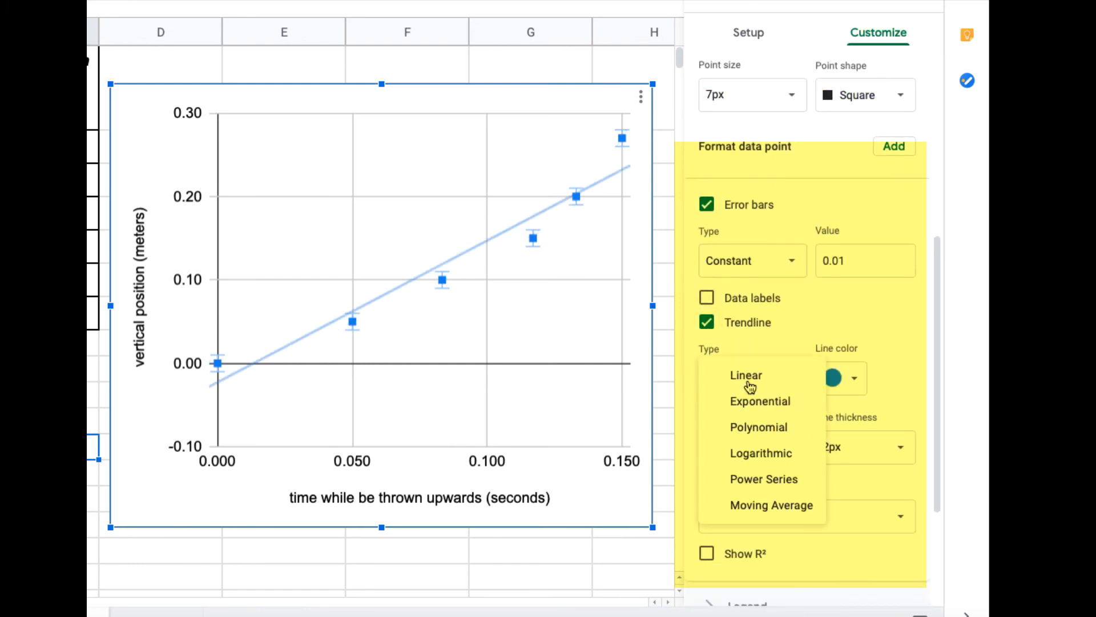
click(760, 429)
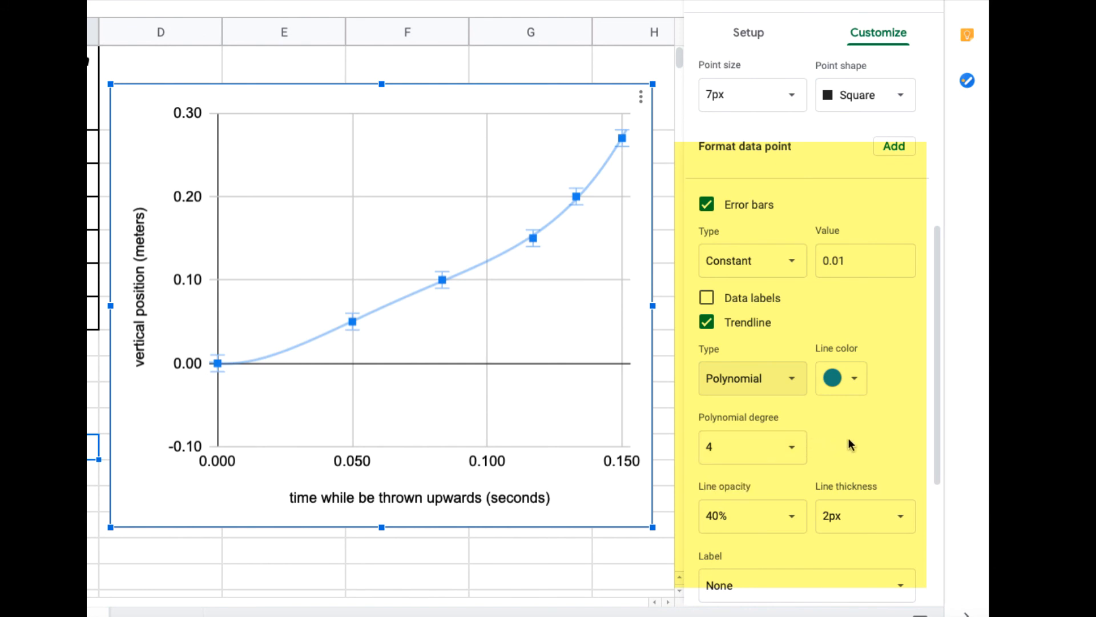
Step: Try a dark green line color on the trendline, and set the color to purple
scroll(851, 444, down, 2)
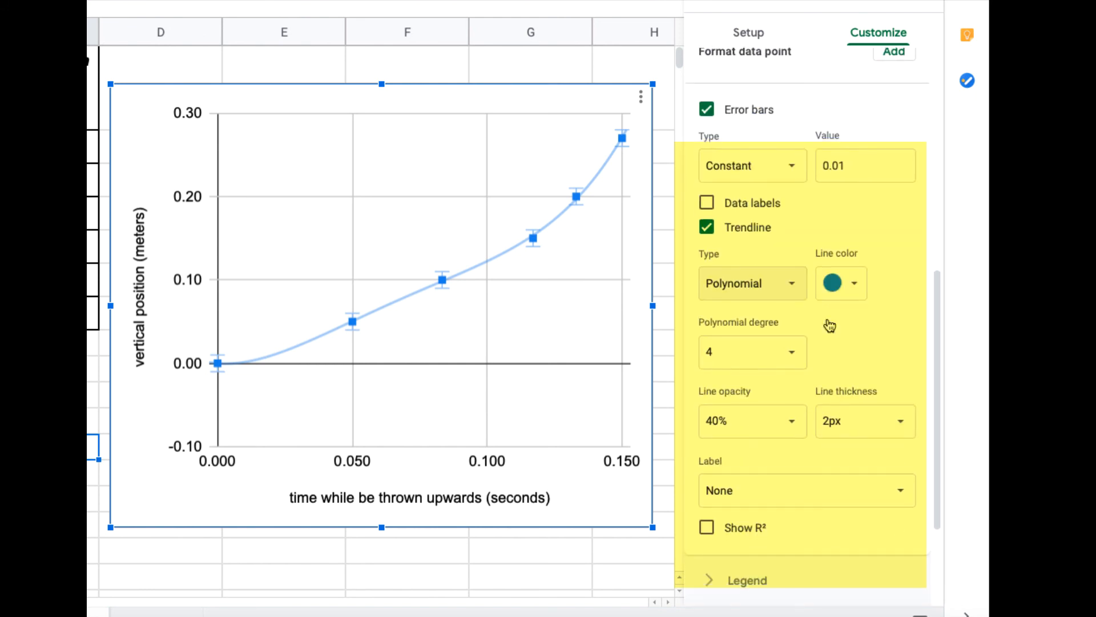
click(843, 291)
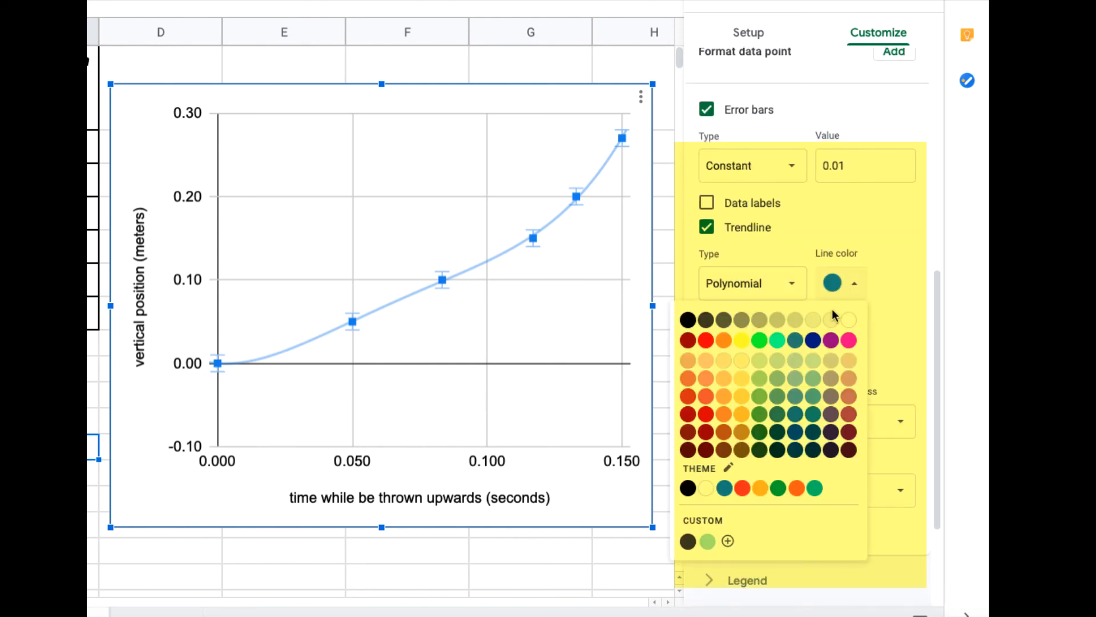
click(764, 434)
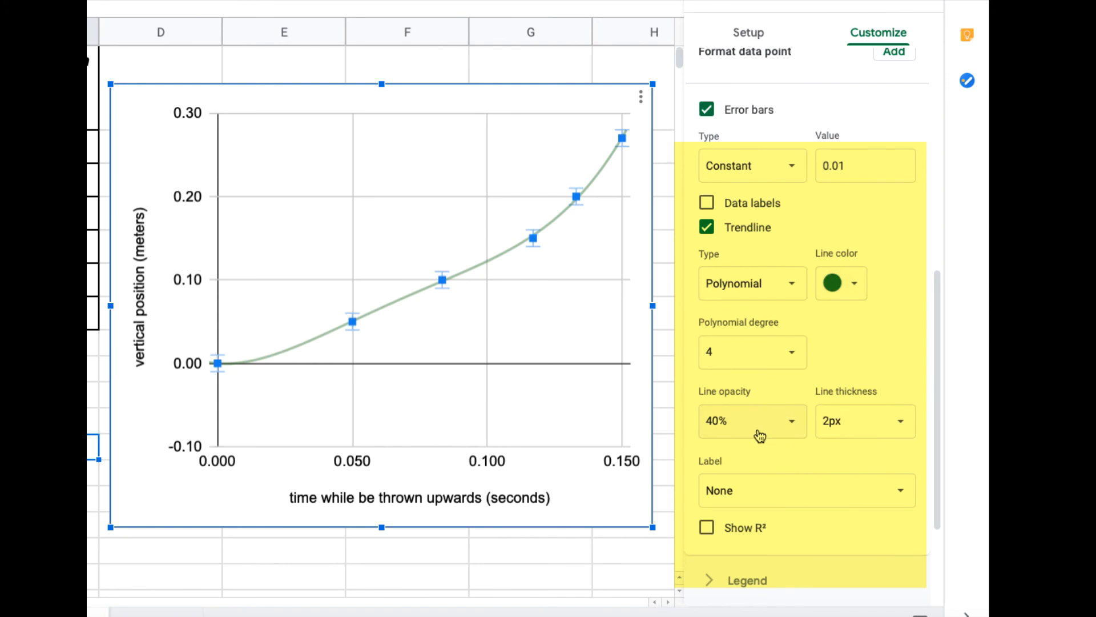
click(849, 289)
click(831, 341)
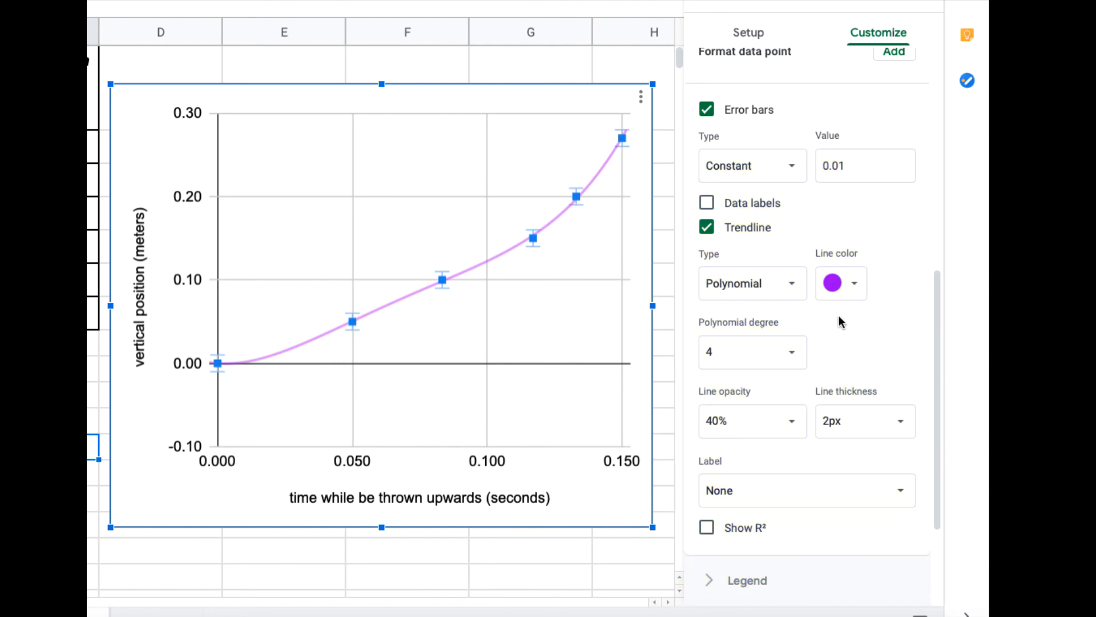
Step: Check the label options available for the trendline
scroll(823, 330, down, 1)
scroll(813, 329, down, 3)
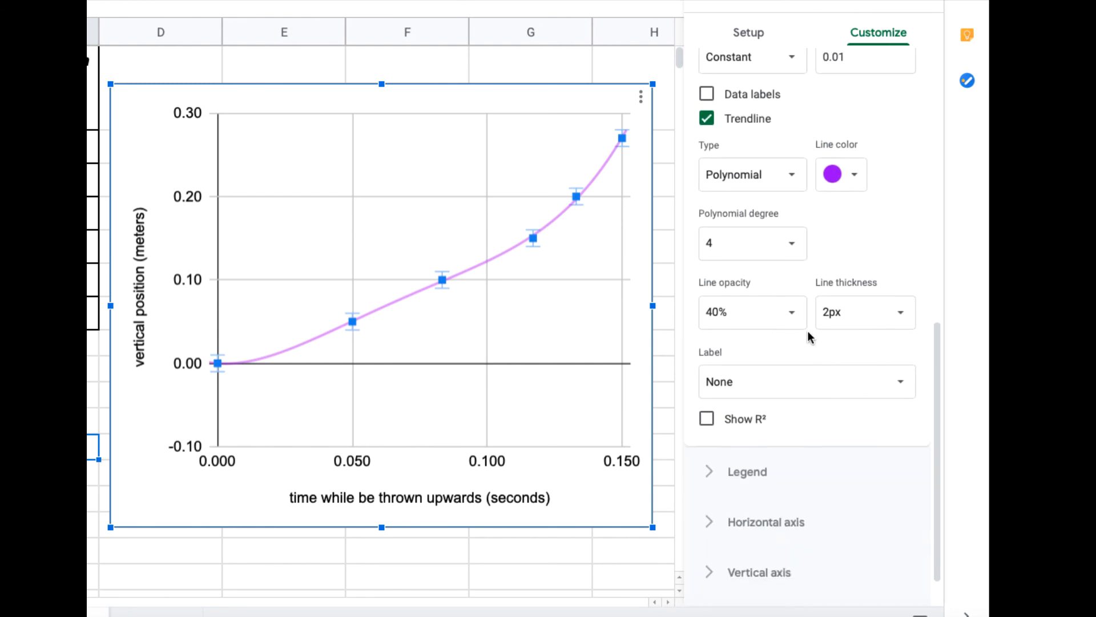
click(732, 381)
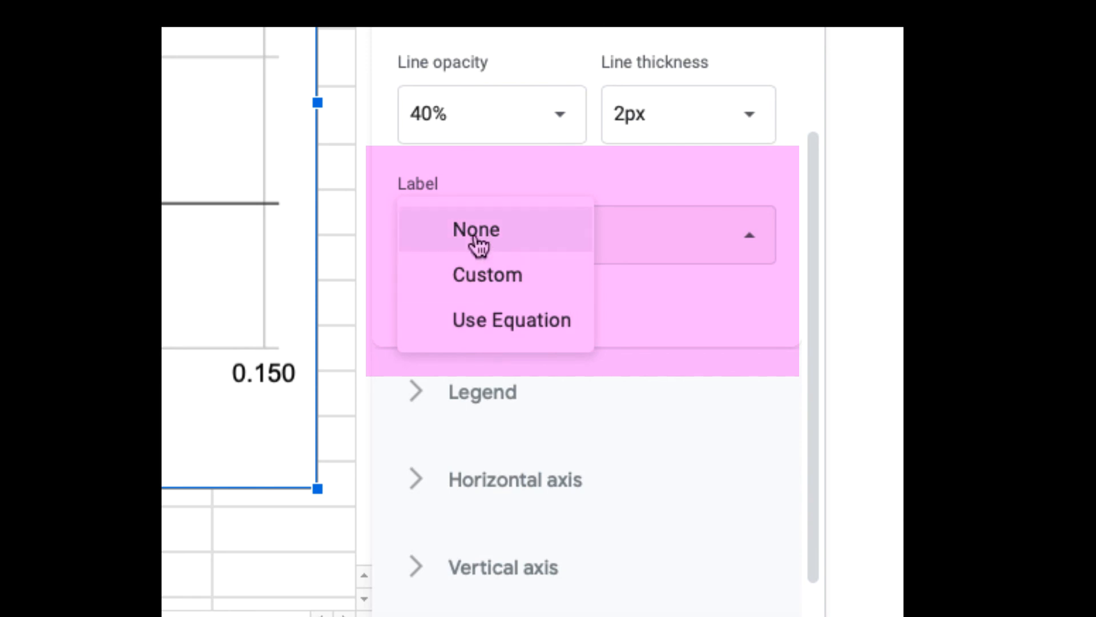
click(499, 186)
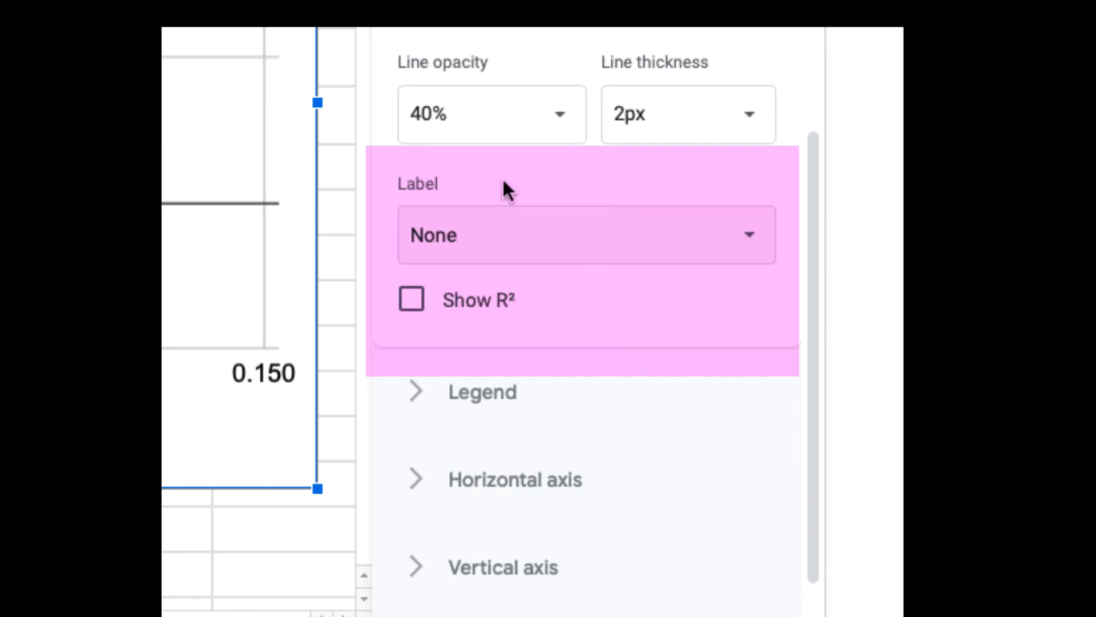